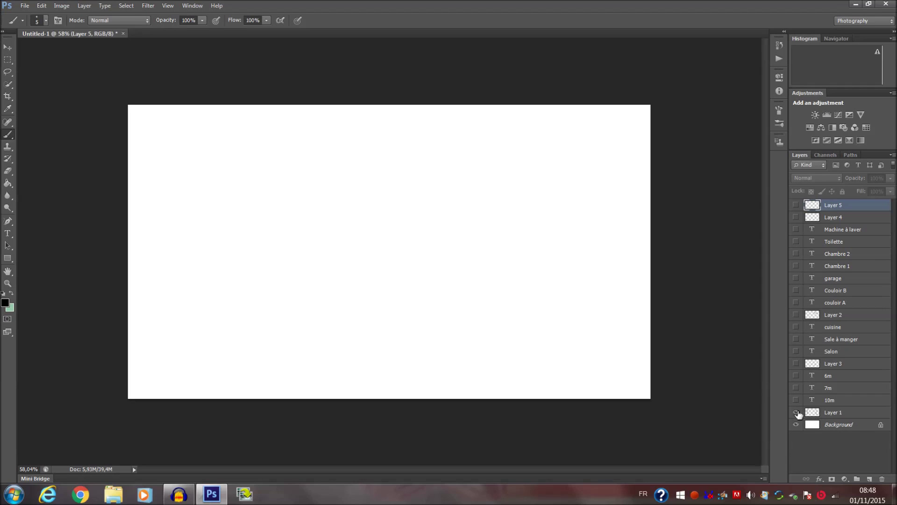
# Step: Show Layer 1, which holds the outer wall outline of the floor plan
pyautogui.click(796, 412)
pyautogui.click(796, 412)
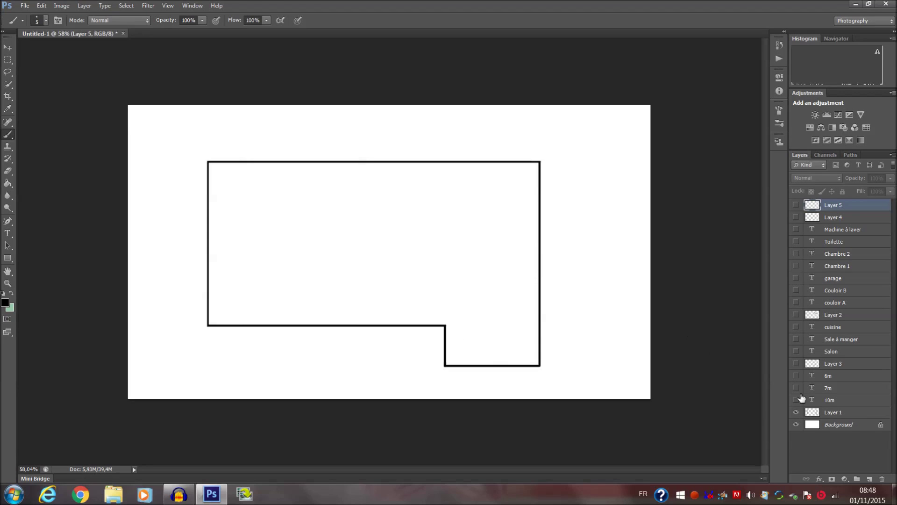
# Step: Paint a straight test line beside the outline on Layer 1 and undo it
pyautogui.click(829, 412)
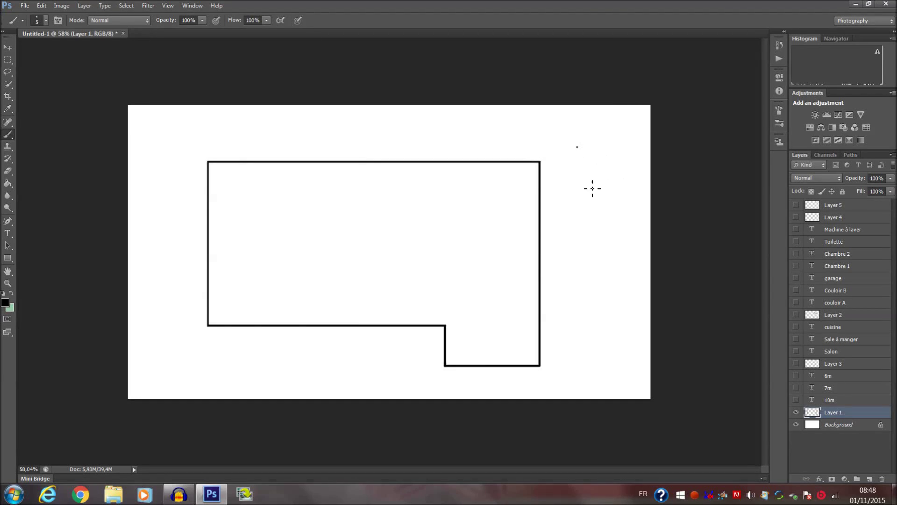
pyautogui.keyDown('shift'); pyautogui.click(578, 257); pyautogui.keyUp('shift')
pyautogui.hotkey('ctrl', 'z')
pyautogui.hotkey('ctrl', 'alt', 'z')
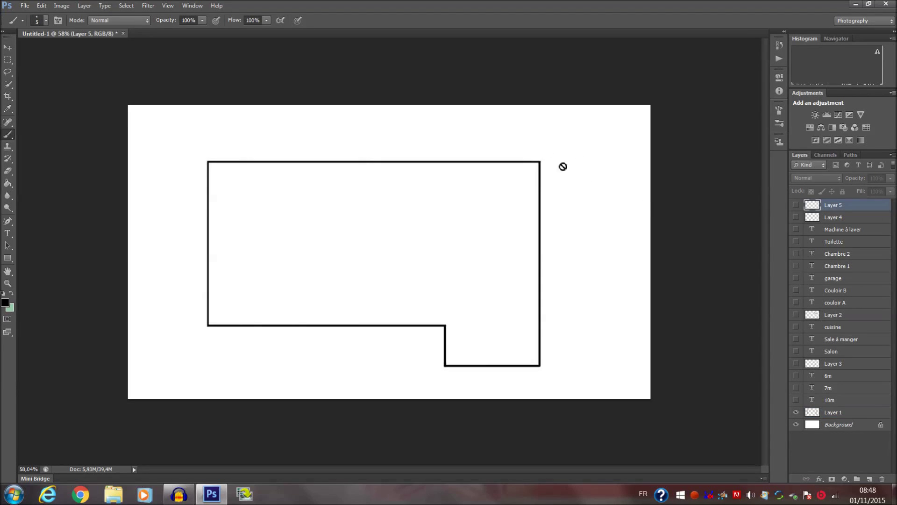
# Step: Add a new empty layer at the top of the layer stack for painting
pyautogui.click(515, 230)
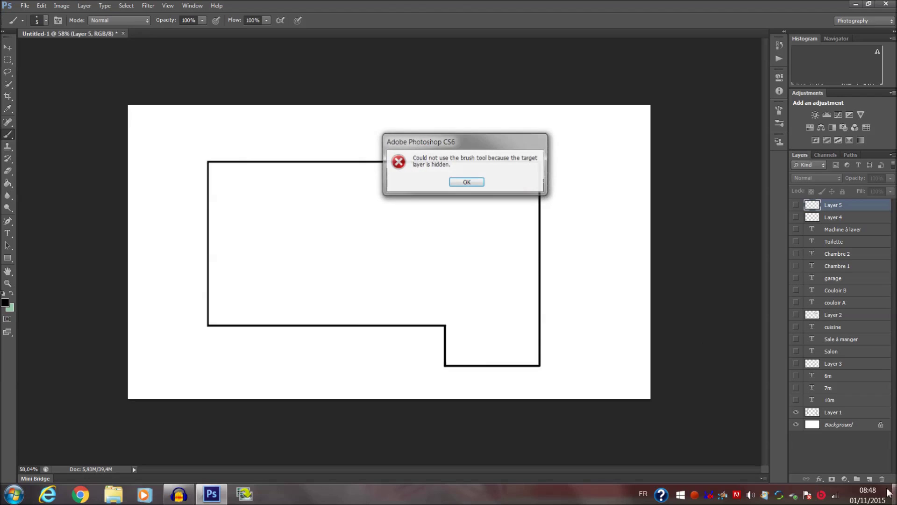
pyautogui.press('Return')
pyautogui.click(870, 479)
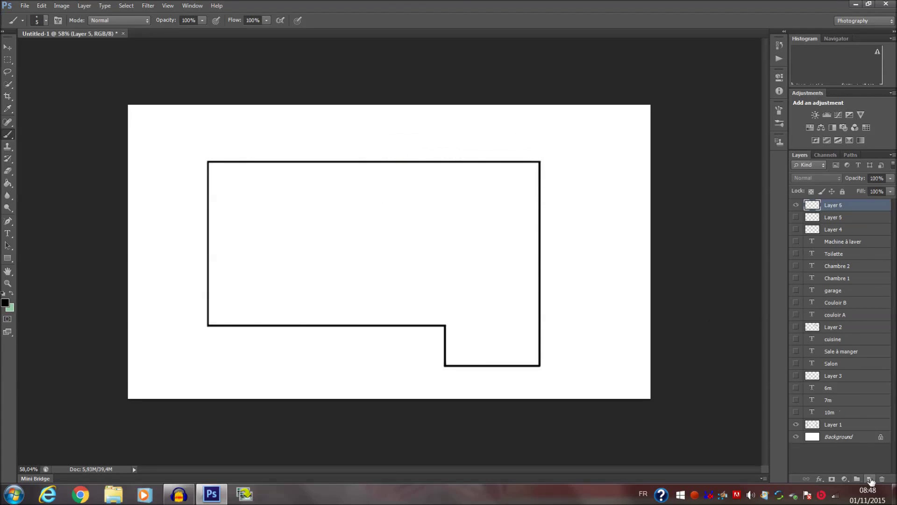
# Step: Paint straight vertical test lines to the right of the outline on the new layer and undo them
pyautogui.click(580, 152)
pyautogui.moveTo(583, 150)
pyautogui.mouseDown()
pyautogui.moveTo(587, 291)
pyautogui.moveTo(600, 394)
pyautogui.moveTo(608, 204)
pyautogui.moveTo(599, 134)
pyautogui.mouseUp()
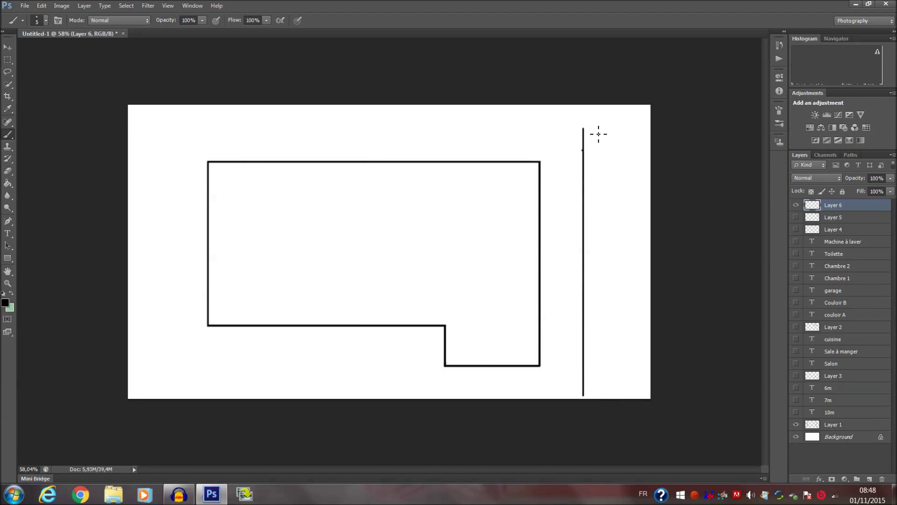
pyautogui.hotkey('ctrl', 'z')
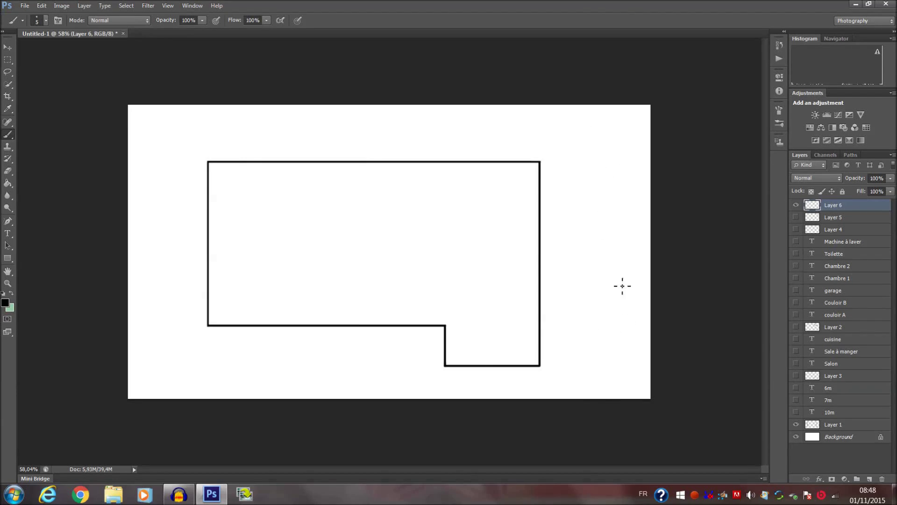
pyautogui.moveTo(596, 163); pyautogui.dragTo(603, 321)
pyautogui.hotkey('ctrl', 'z')
pyautogui.hotkey('ctrl', 'z')
# Step: Paint a straight slanted line between two points to the right of the outline and undo it
pyautogui.click(618, 139)
pyautogui.keyDown('shift'); pyautogui.click(566, 309); pyautogui.keyUp('shift')
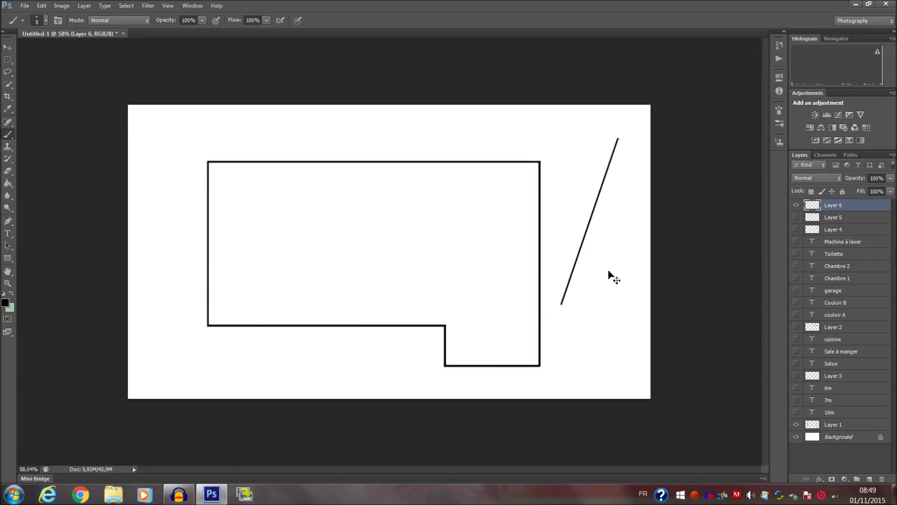
pyautogui.hotkey('ctrl', 'z')
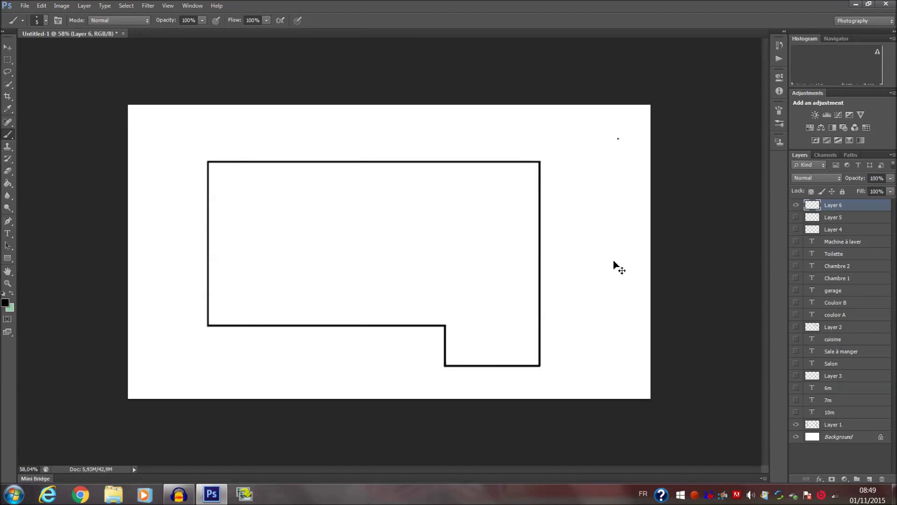
# Step: Paint two freehand wavy strokes to the right of the outline and step back through the history to remove both
pyautogui.moveTo(601, 168)
pyautogui.mouseDown()
pyautogui.moveTo(589, 223)
pyautogui.moveTo(604, 256)
pyautogui.mouseUp()
pyautogui.moveTo(593, 290)
pyautogui.mouseDown()
pyautogui.moveTo(618, 300)
pyautogui.moveTo(637, 371)
pyautogui.mouseUp()
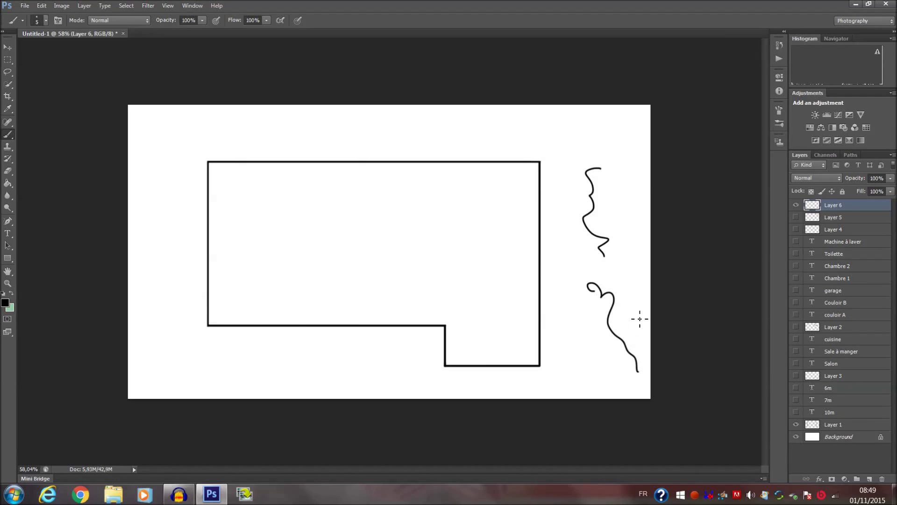
pyautogui.hotkey('ctrl', 'z')
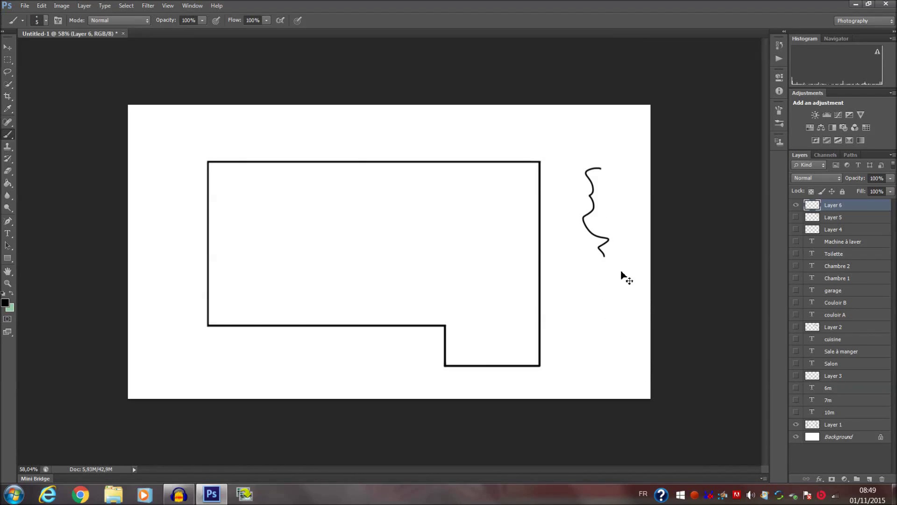
pyautogui.hotkey('ctrl', 'z')
pyautogui.hotkey('ctrl', 'z')
pyautogui.hotkey('ctrl', 'z')
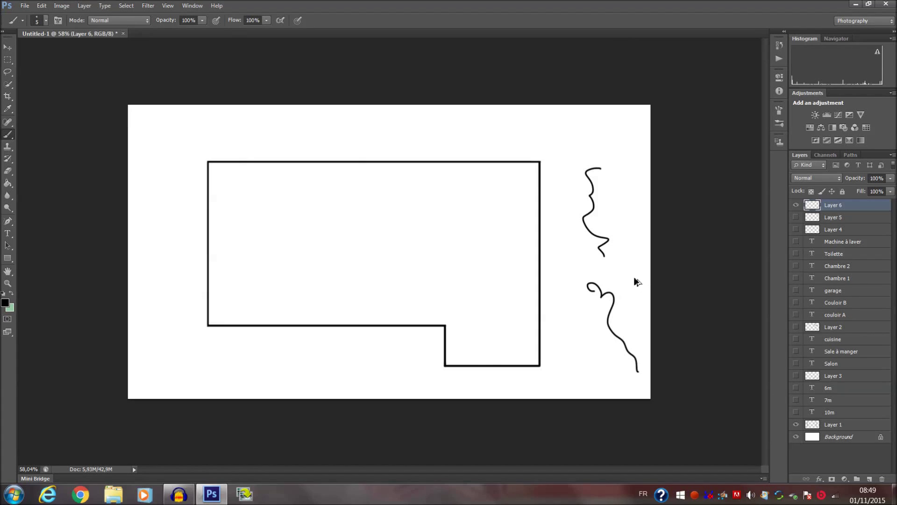
pyautogui.hotkey('ctrl', 'alt', 'z')
pyautogui.hotkey('ctrl', 'alt', 'z')
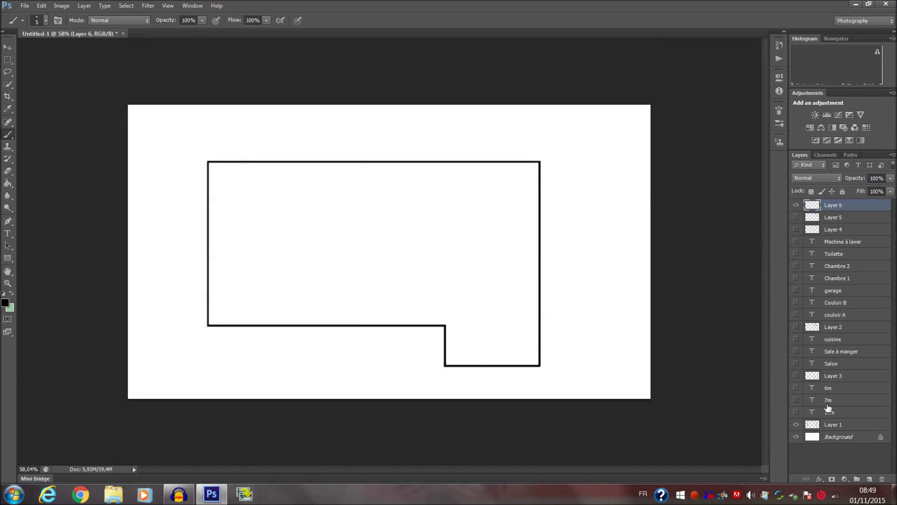
# Step: Show the 10m, 7m and 6m dimension label layers around the outline
pyautogui.click(795, 412)
pyautogui.click(796, 400)
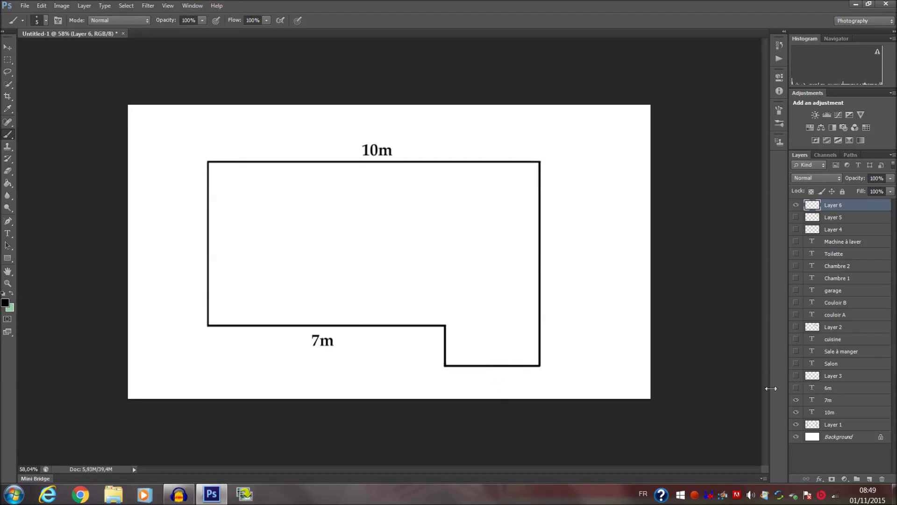
pyautogui.click(796, 387)
# Step: Switch the 7m, 10m and 6m dimension labels off and on again to demonstrate each one
pyautogui.click(796, 400)
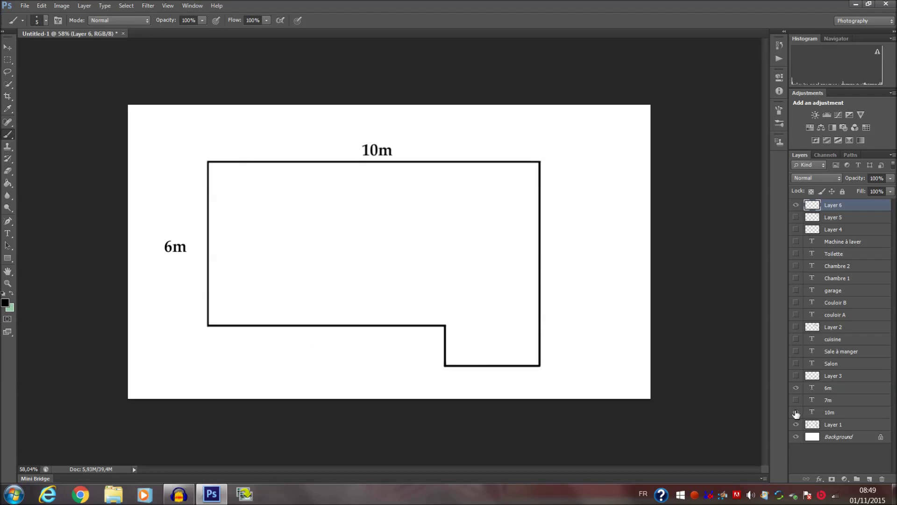
pyautogui.click(795, 412)
pyautogui.click(796, 412)
pyautogui.click(796, 400)
pyautogui.click(796, 388)
pyautogui.click(796, 399)
pyautogui.click(796, 400)
pyautogui.click(797, 387)
# Step: Show and select Layer 3 with the interior walls, trying a short horizontal wall in the Sale à manger area and undoing it
pyautogui.click(796, 376)
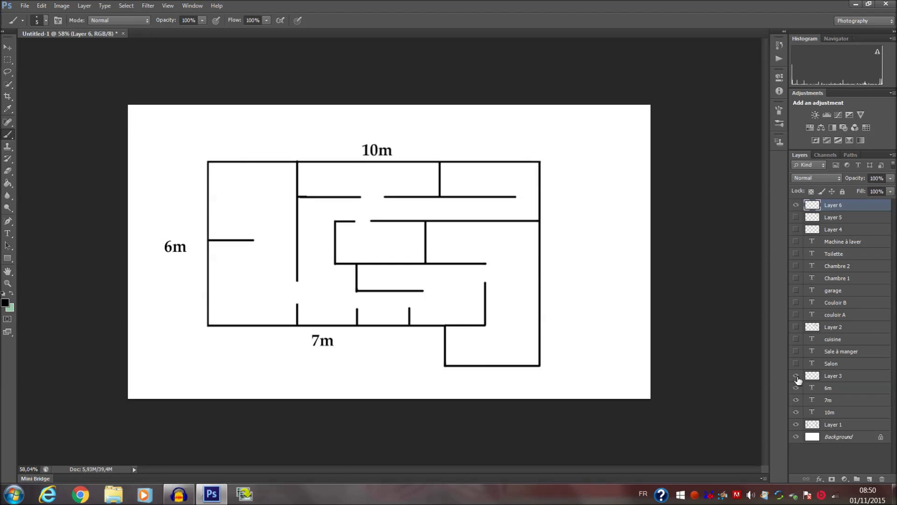
pyautogui.click(850, 377)
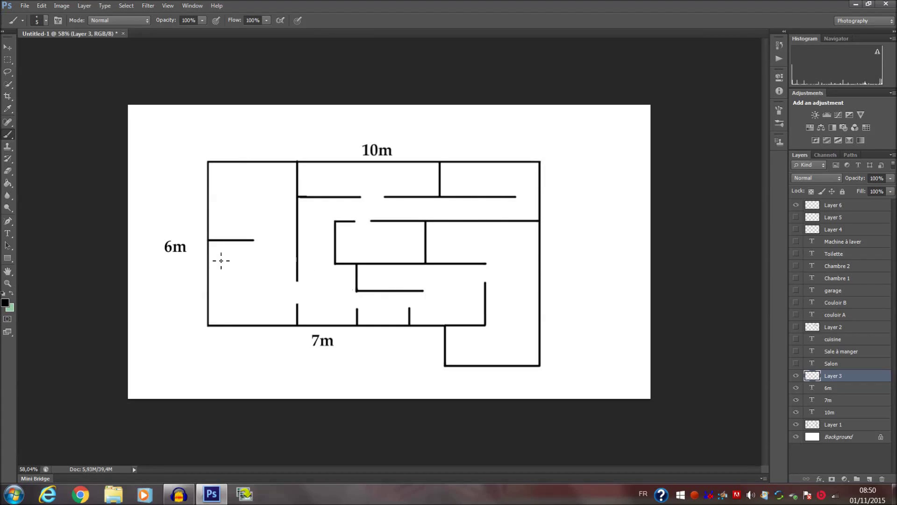
pyautogui.moveTo(208, 291); pyautogui.dragTo(253, 290)
pyautogui.hotkey('ctrl', 'z')
# Step: Show the Salon, Sale à manger and cuisine room label layers
pyautogui.click(796, 363)
pyautogui.click(796, 351)
pyautogui.click(796, 339)
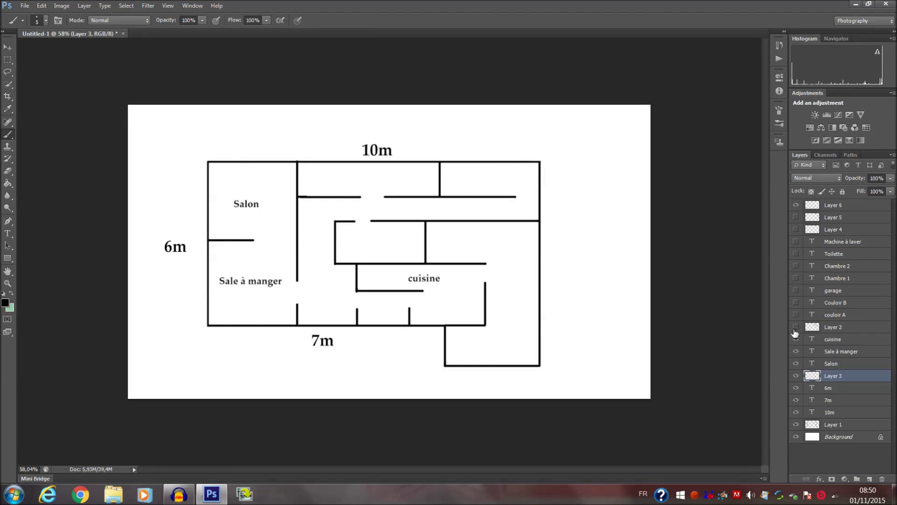
# Step: Show the couloir A, Couloir B, garage, Chambre 1, Chambre 2, Toilette and Machine à laver label layers
pyautogui.click(795, 314)
pyautogui.click(795, 302)
pyautogui.click(796, 290)
pyautogui.click(795, 278)
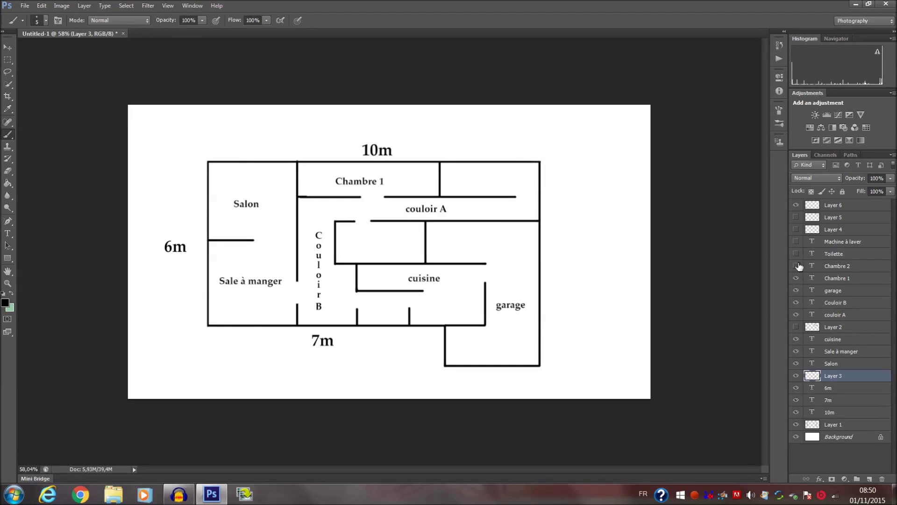
pyautogui.click(795, 266)
pyautogui.click(796, 254)
pyautogui.click(796, 241)
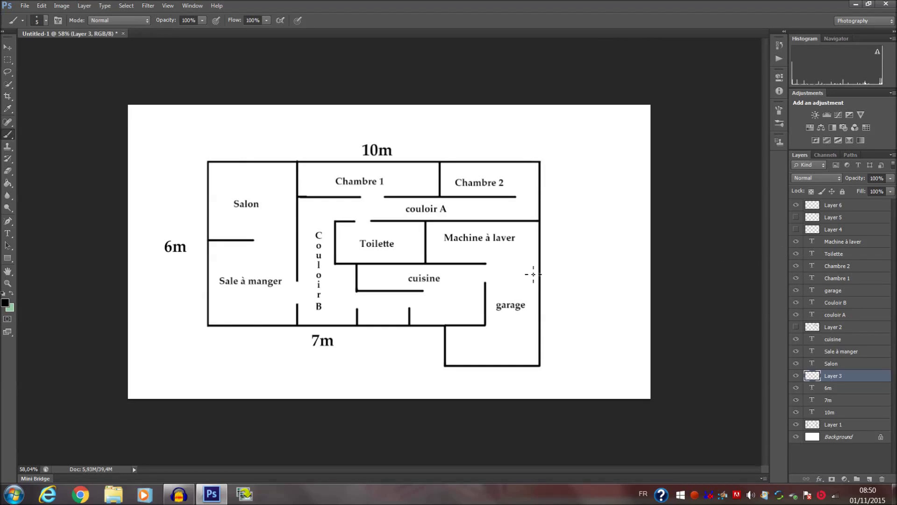